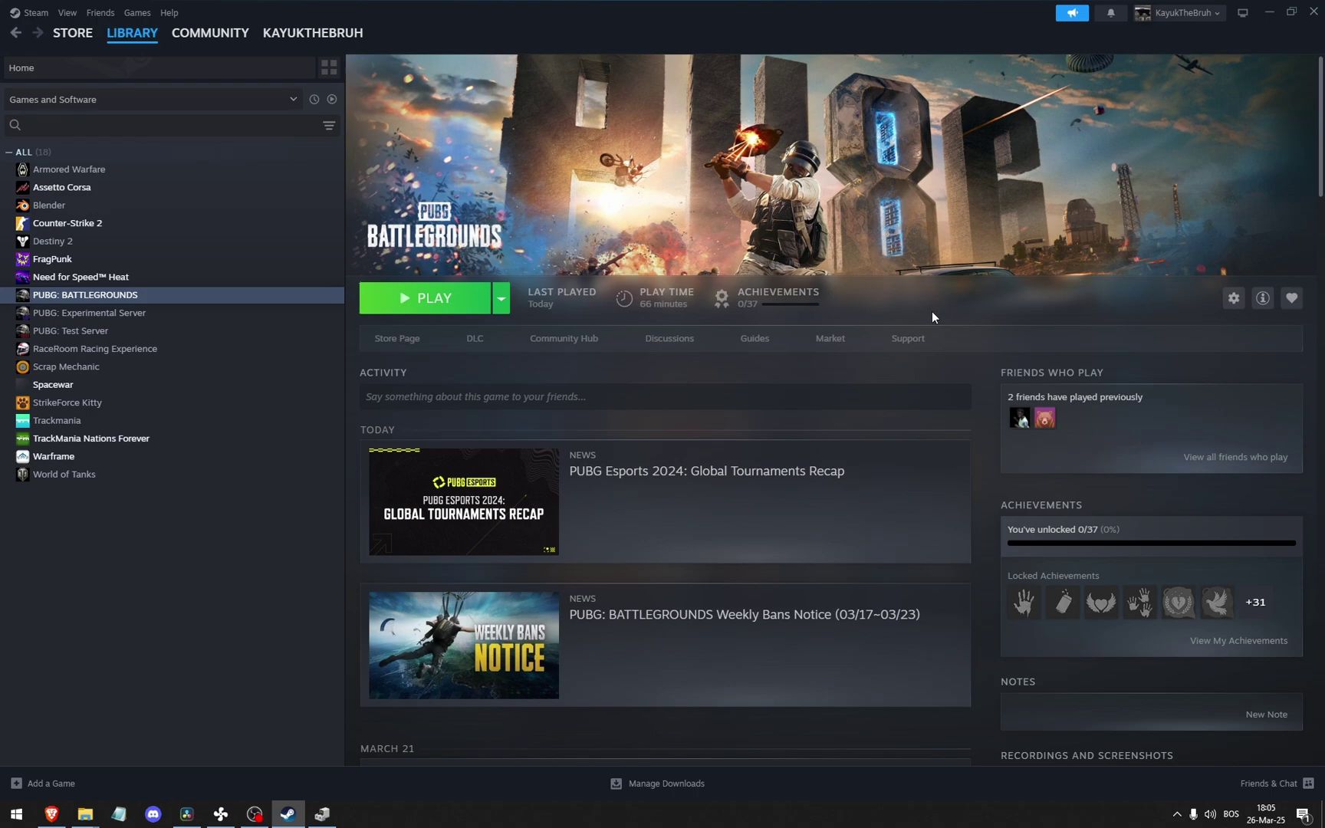
Open PUBG's local install folder from the gear menu's Manage > Browse local files
click(1232, 299)
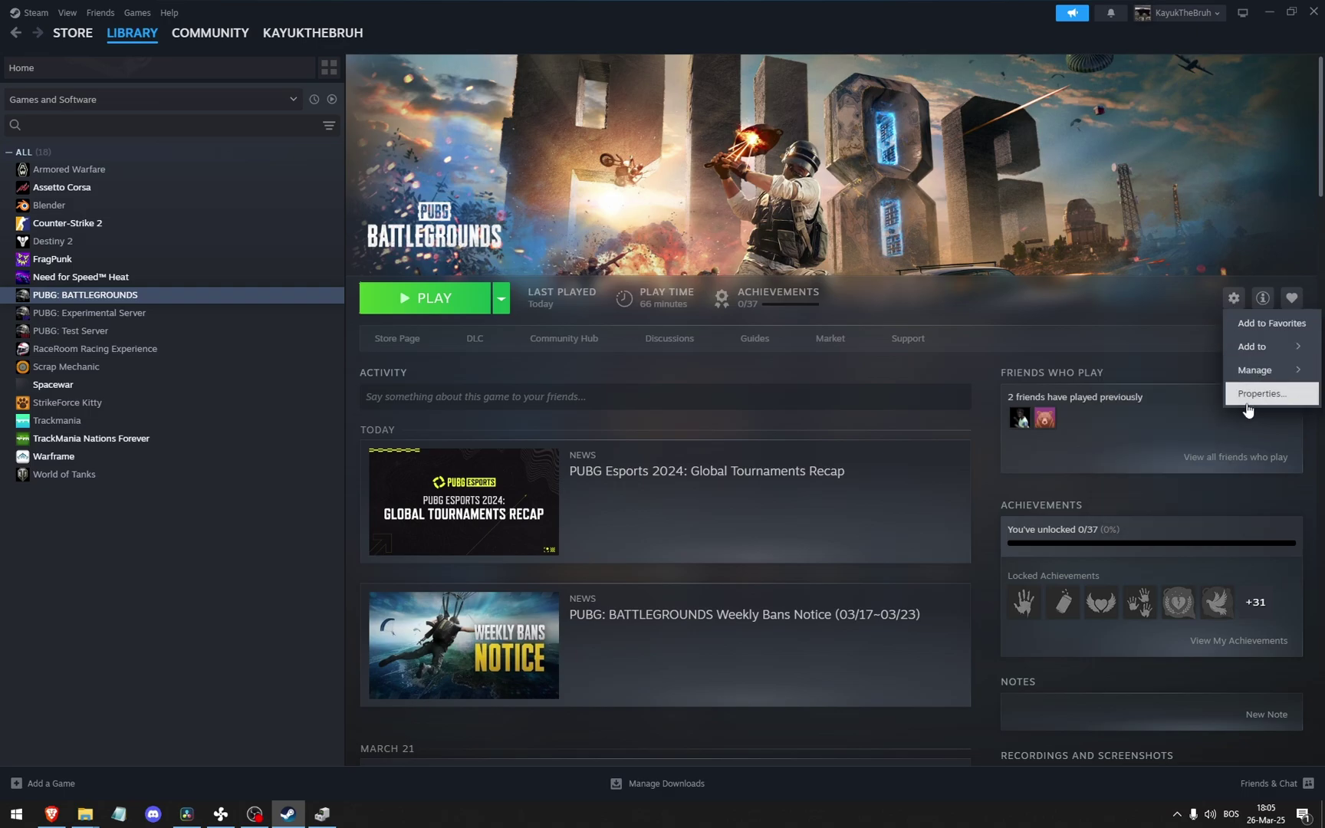
mouse_move(1255, 369)
click(1170, 398)
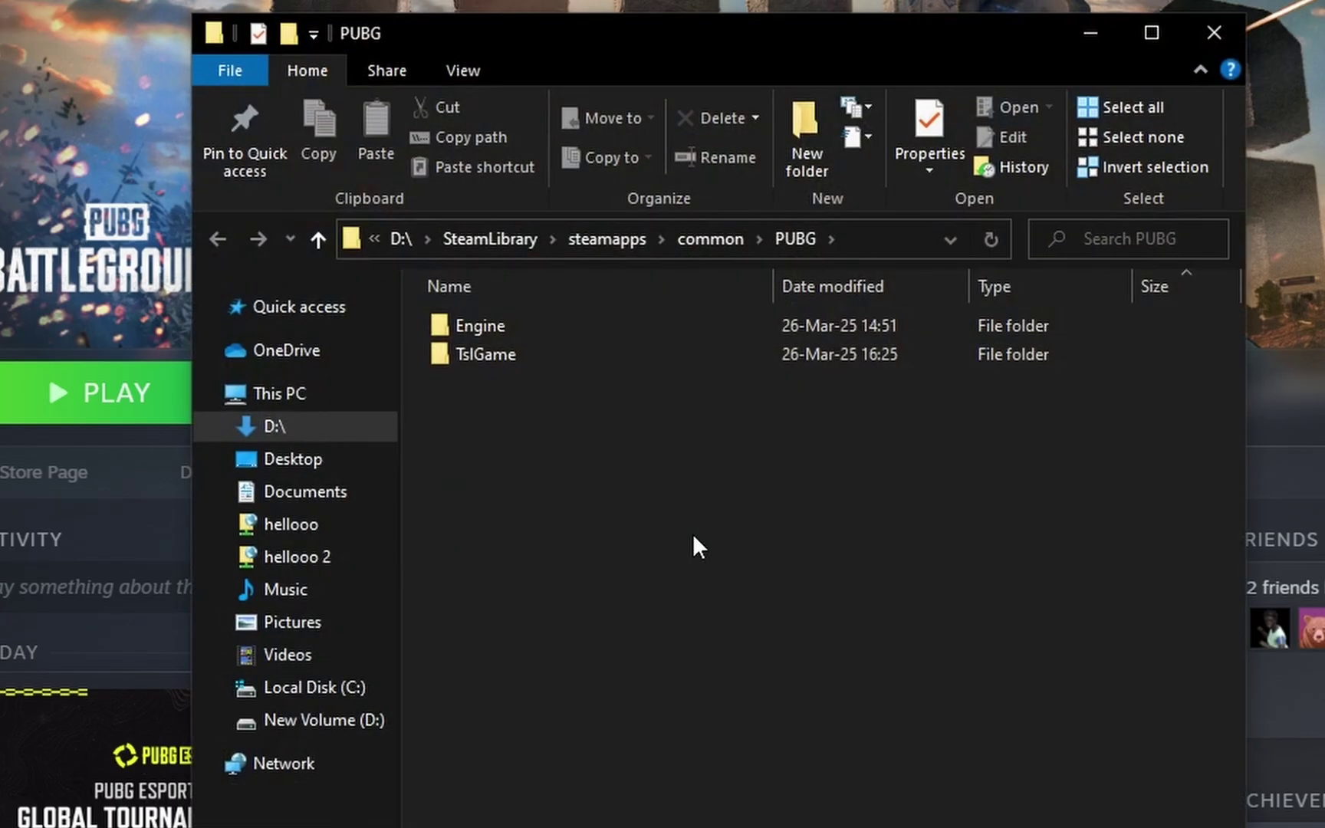
Rename the Movies folder in TslGame\Content to Movies1
double_click(487, 355)
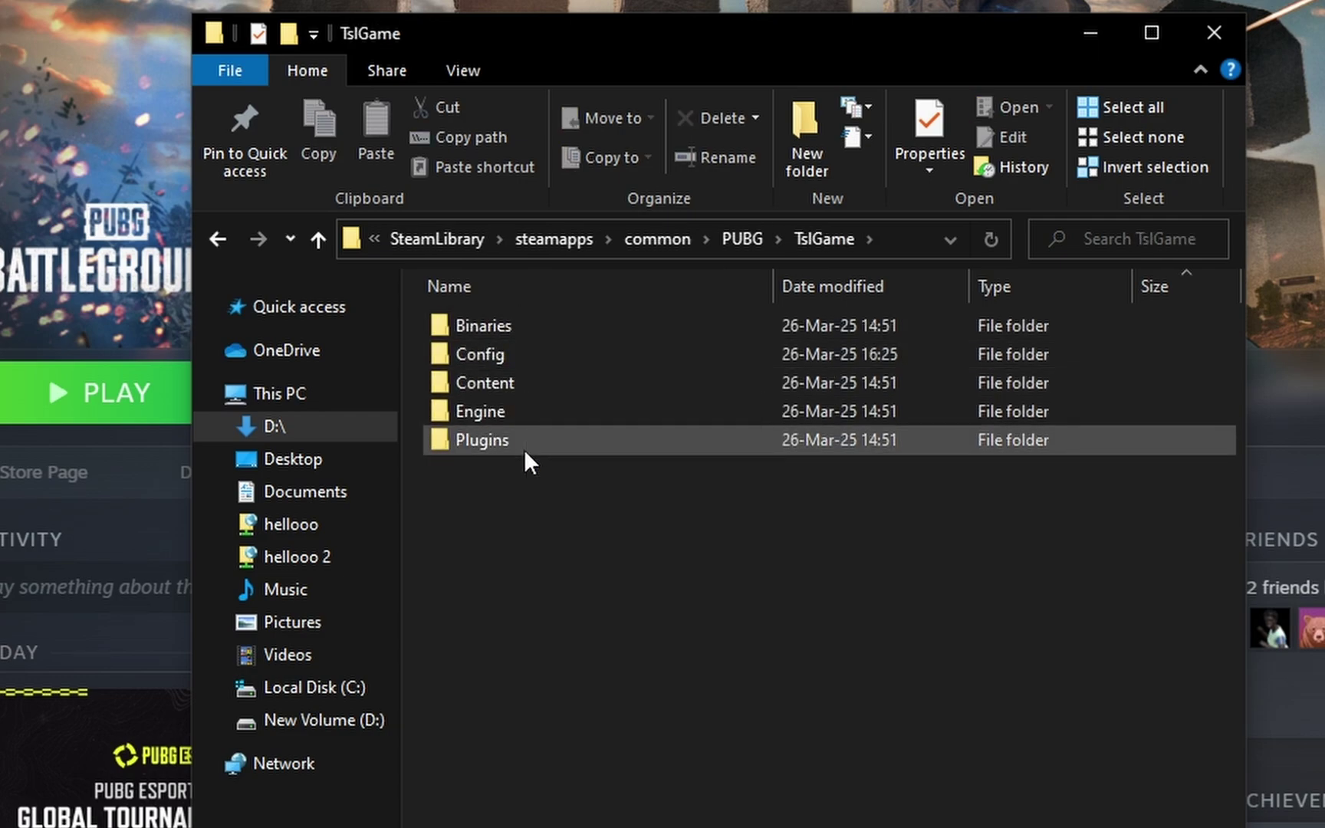
double_click(517, 386)
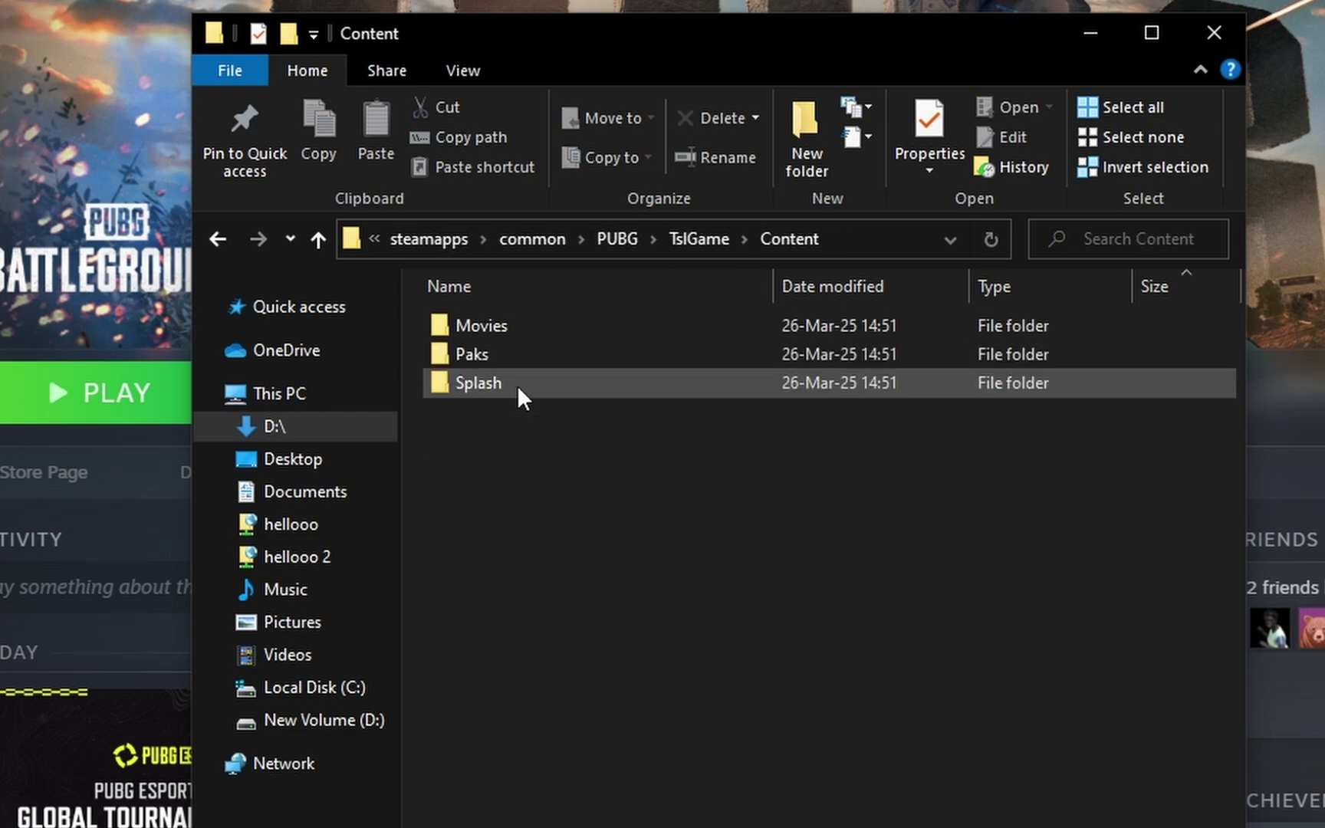
click(492, 325)
right_click(492, 325)
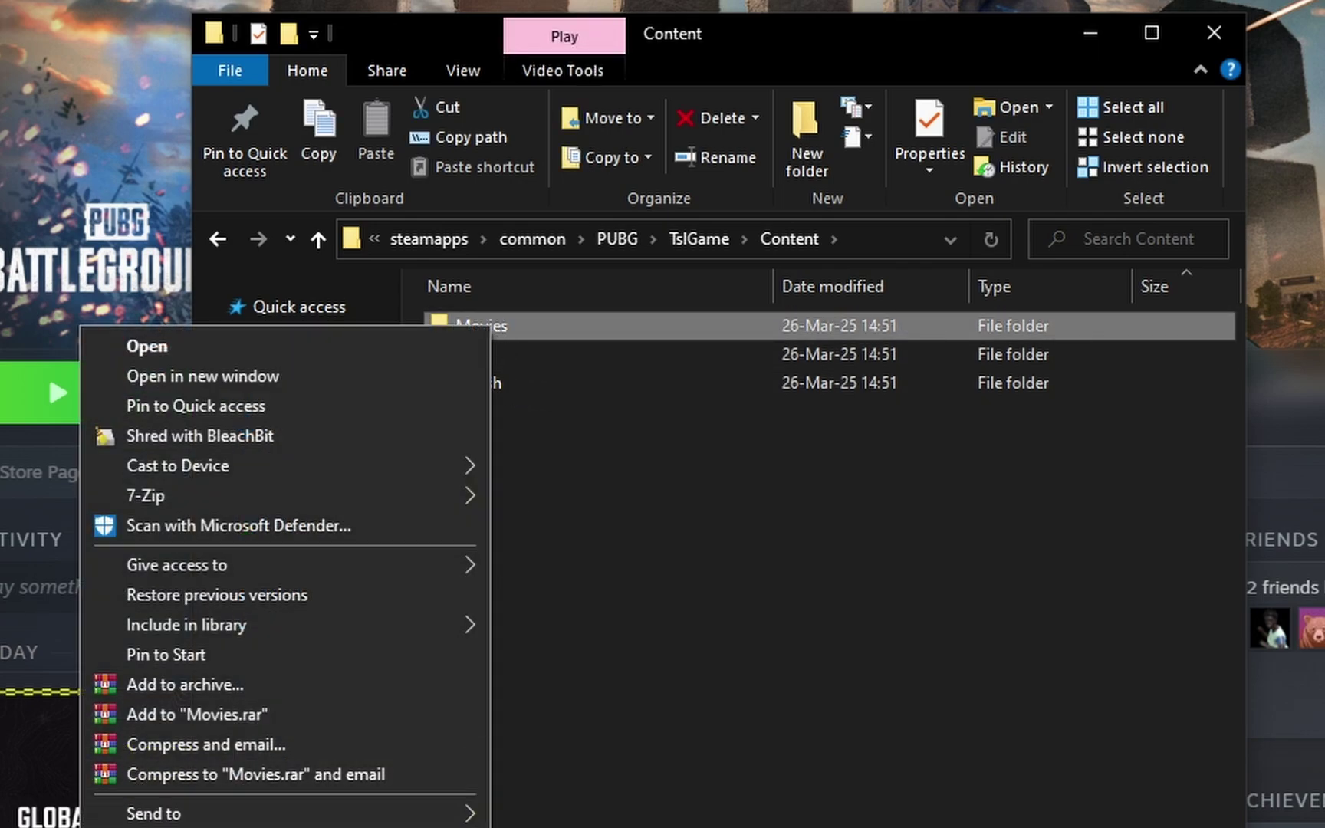
key(m)
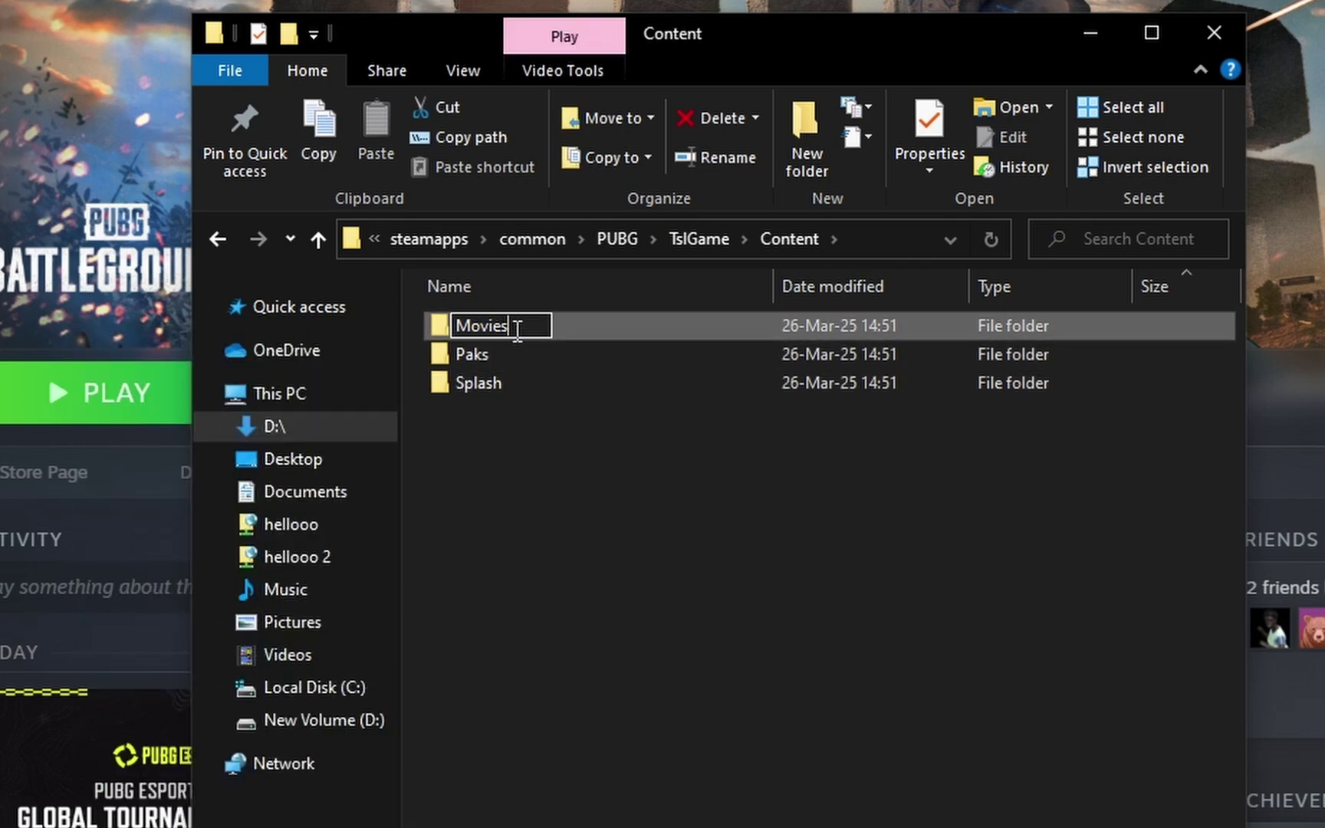
text(1)
key(Return)
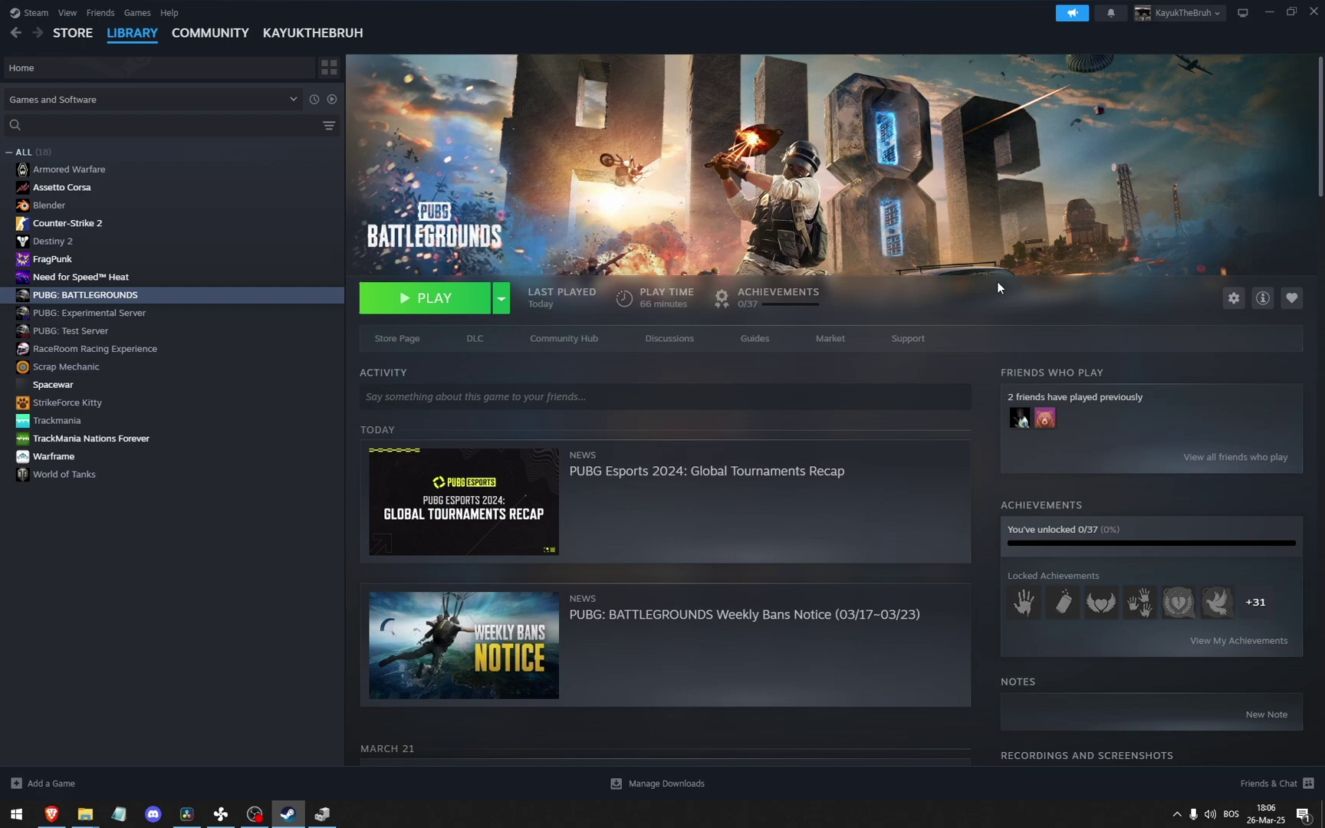
Open PUBG's Properties at the Installed Files page to verify game file integrity
click(1233, 298)
click(1247, 346)
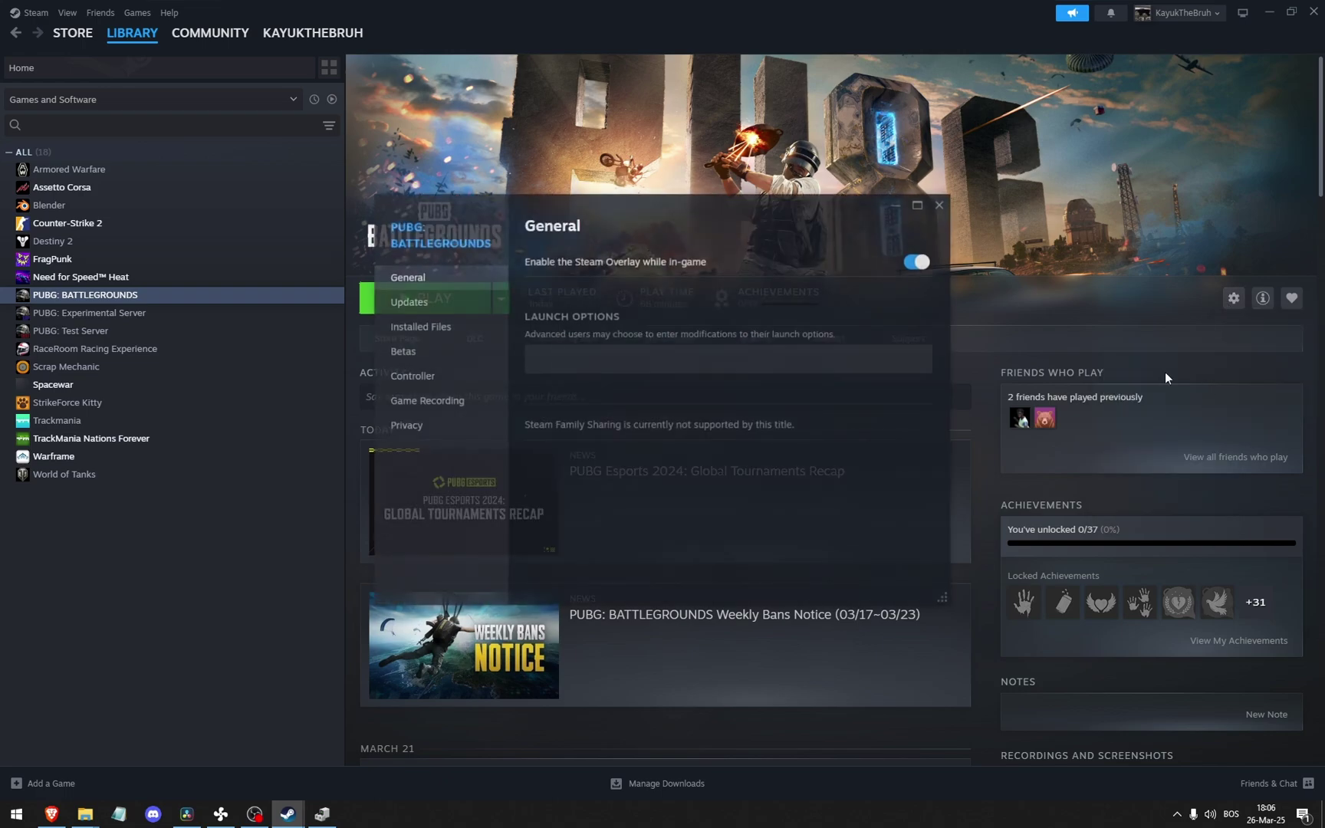
click(408, 326)
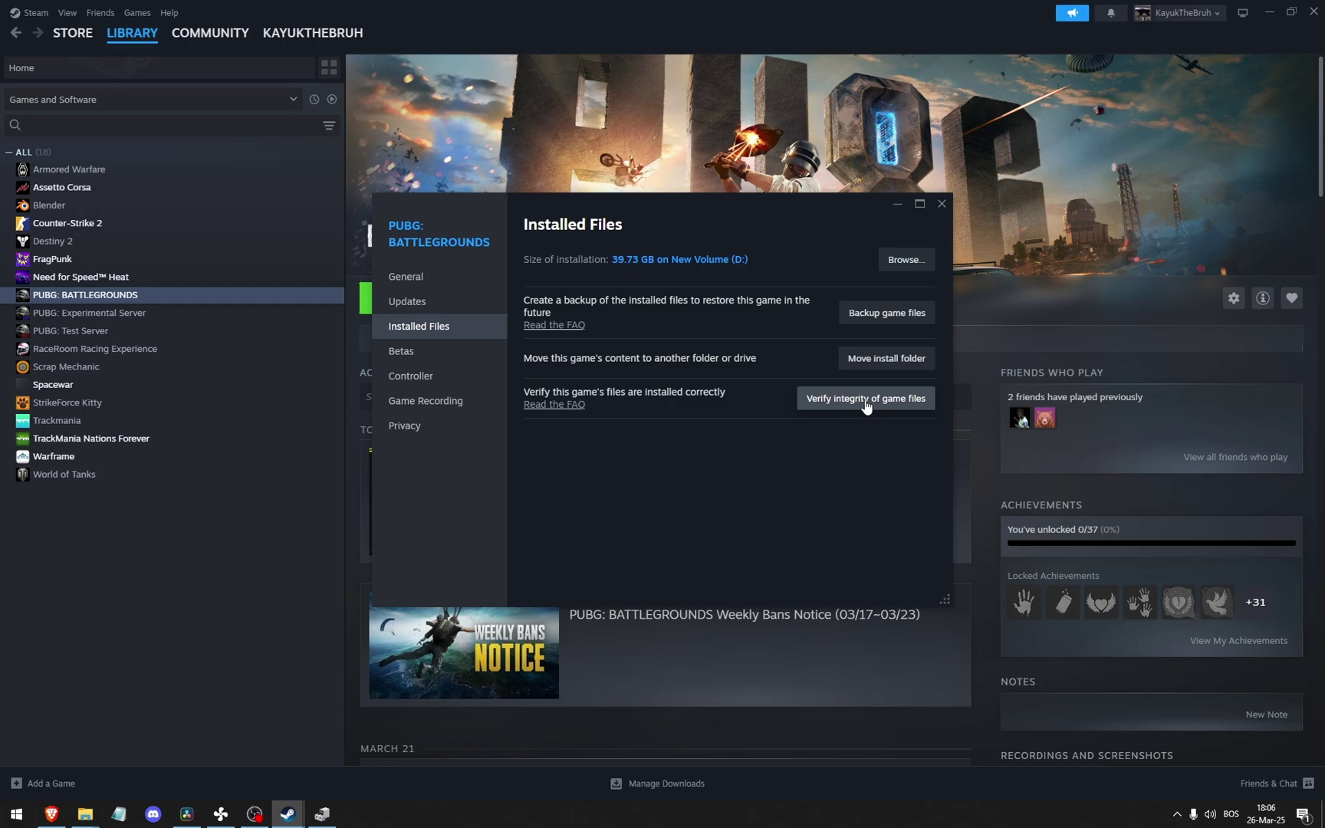
Close PUBG's properties and fully exit Steam from its tray icon
click(941, 202)
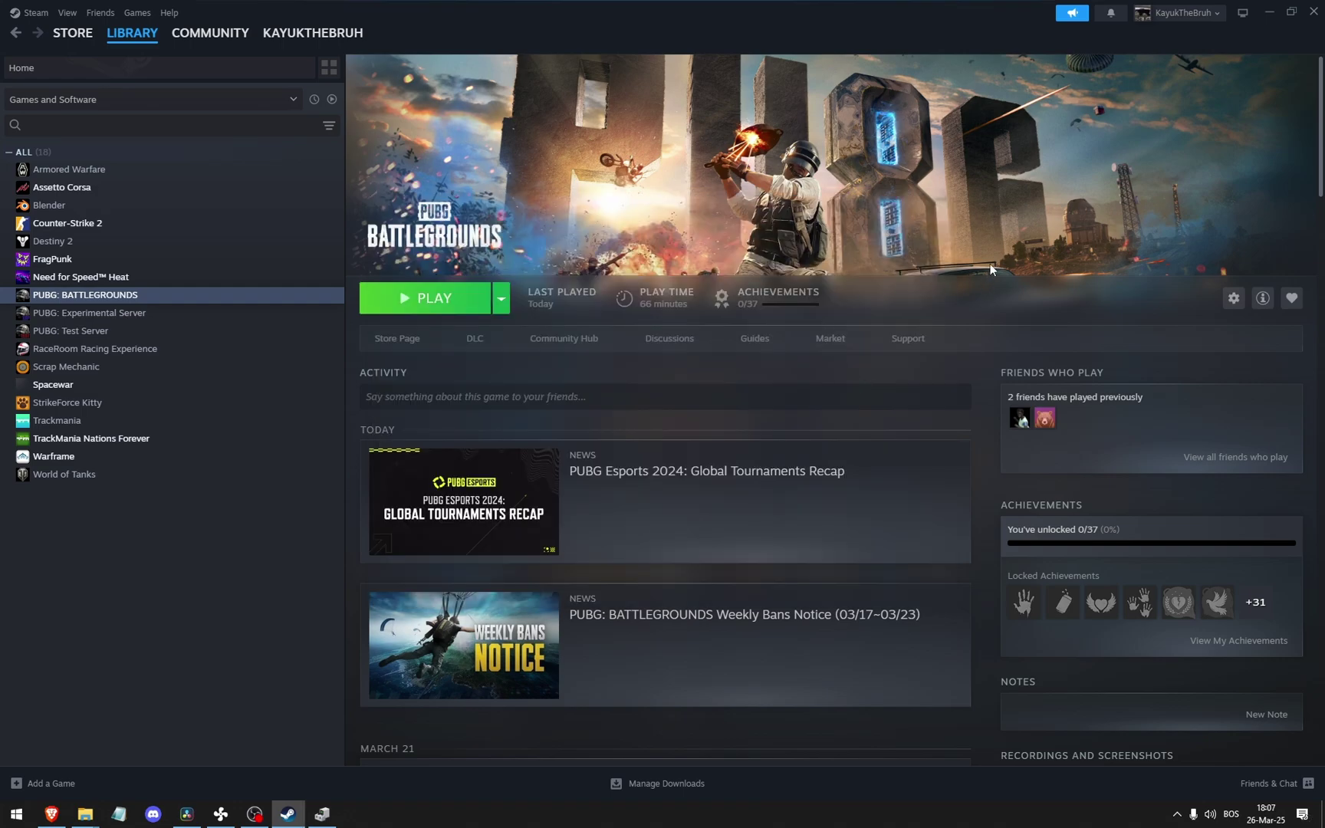
click(1315, 11)
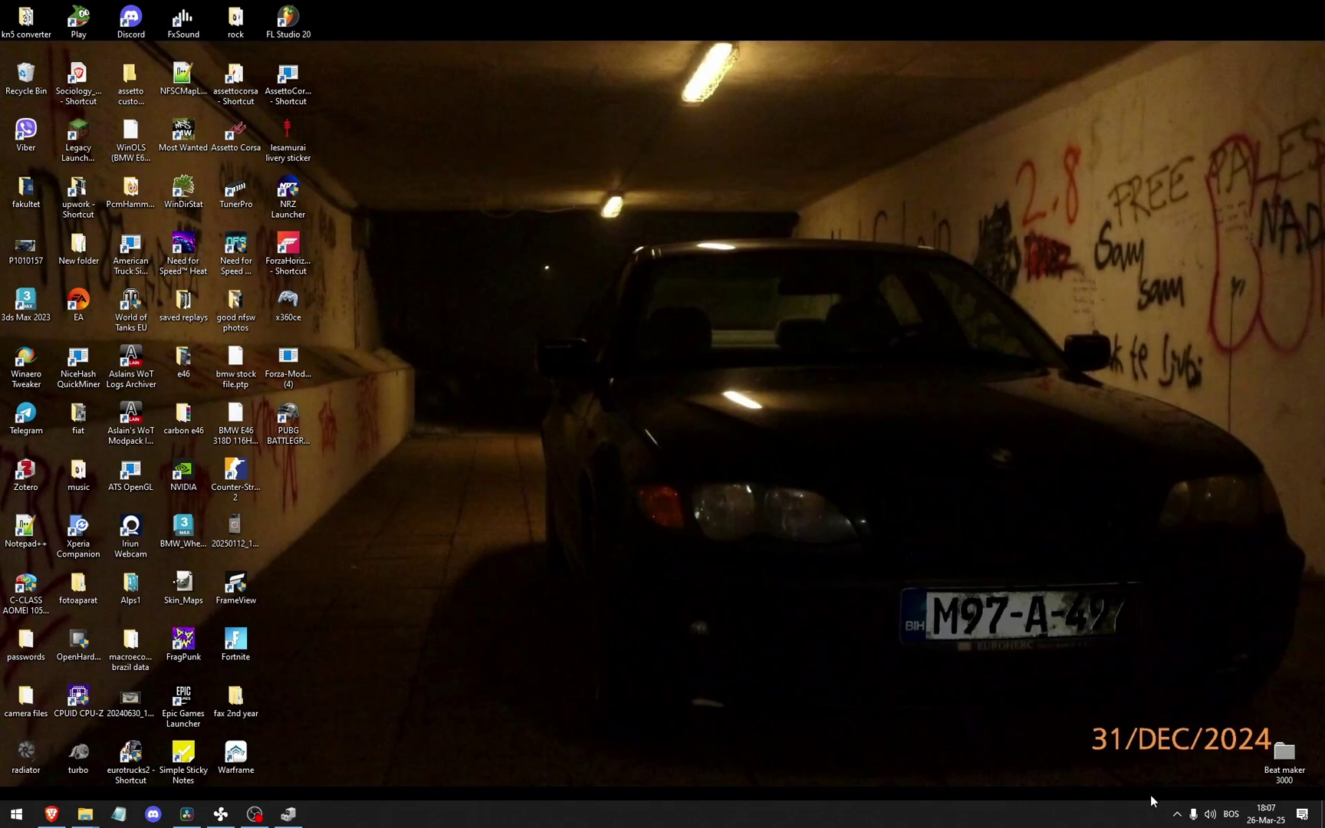
click(1177, 816)
right_click(1190, 704)
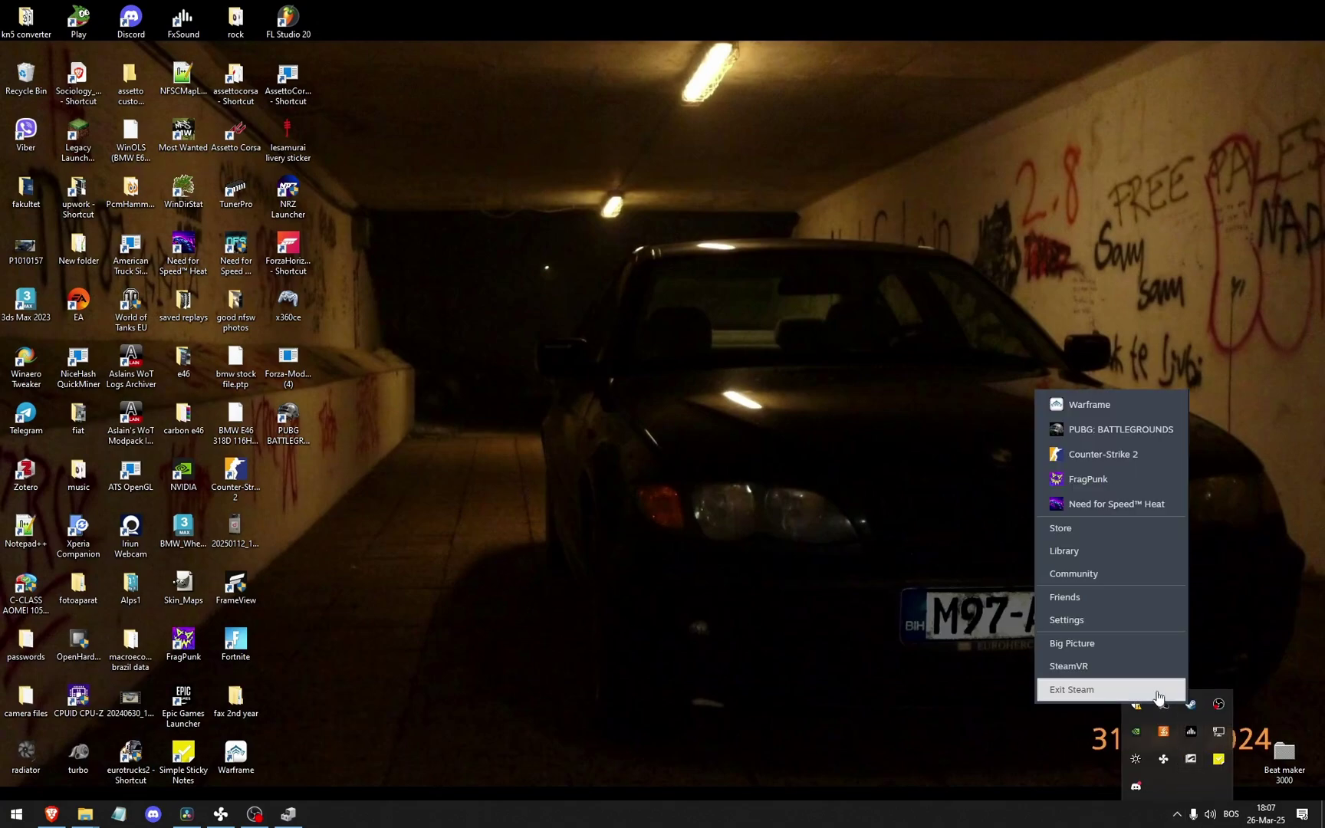
click(1160, 697)
Relaunch Steam from Start search with Run as administrator, approving the prompt
key(super)
text(s)
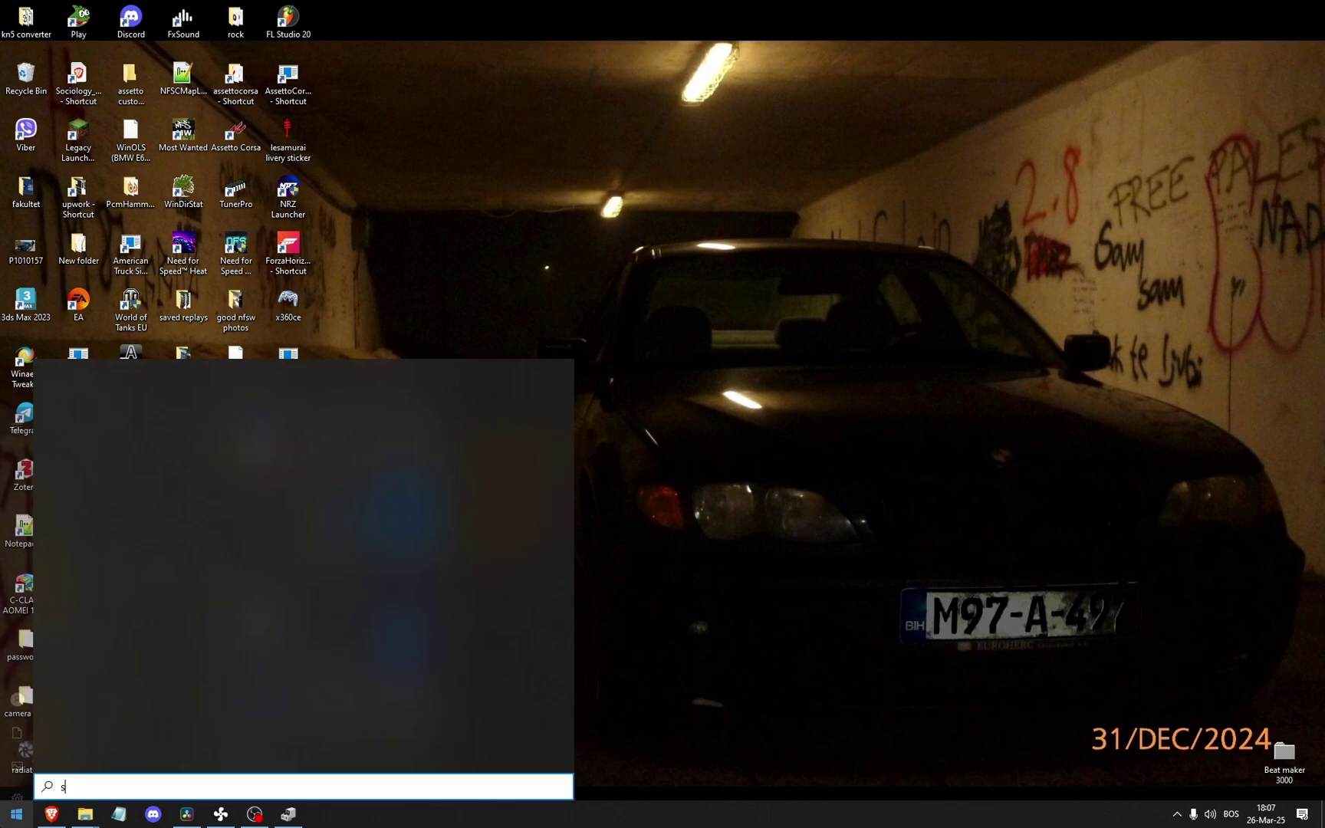
text(team)
right_click(86, 437)
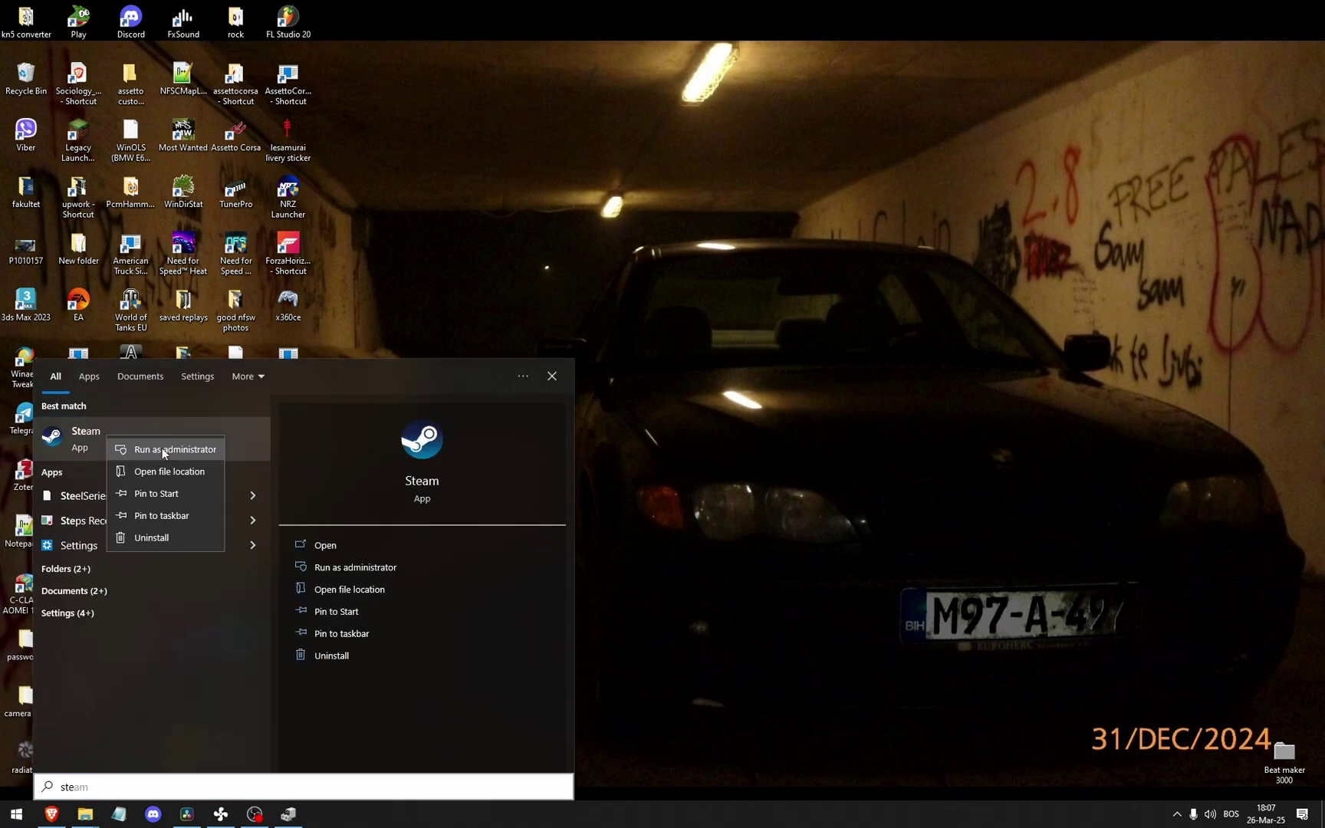
click(163, 449)
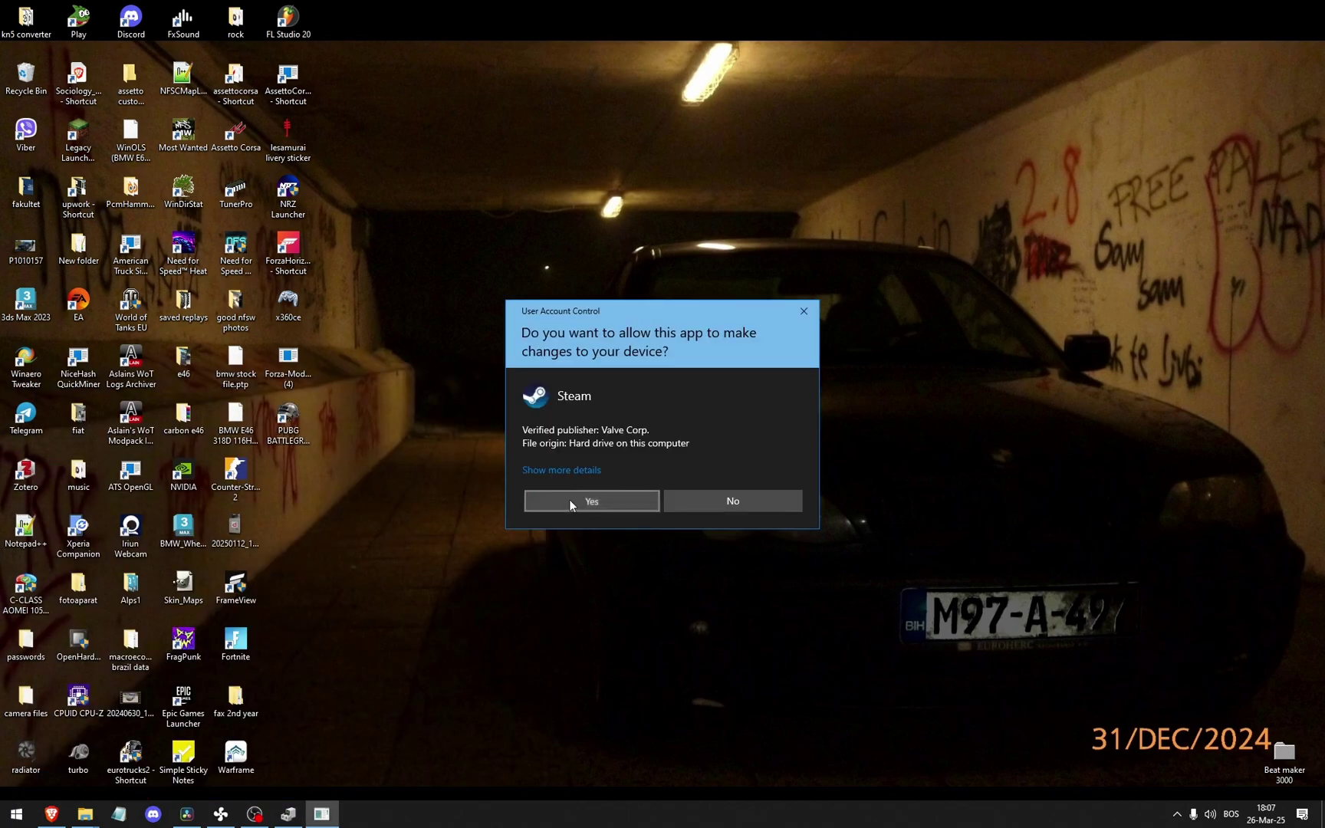
click(570, 500)
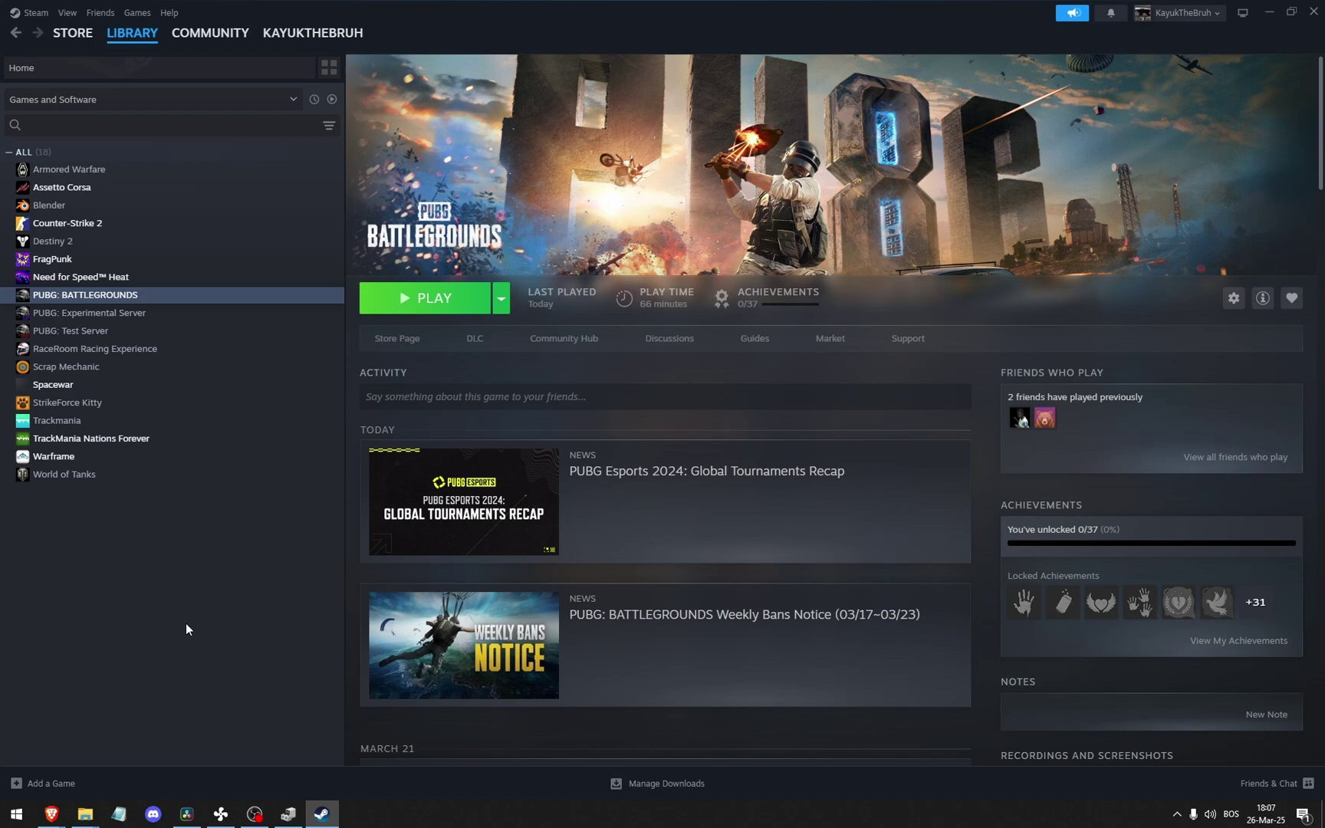
Search 'nvidia graphics card update' in Brave and open the Official GeForce Drivers page
click(52, 814)
click(251, 42)
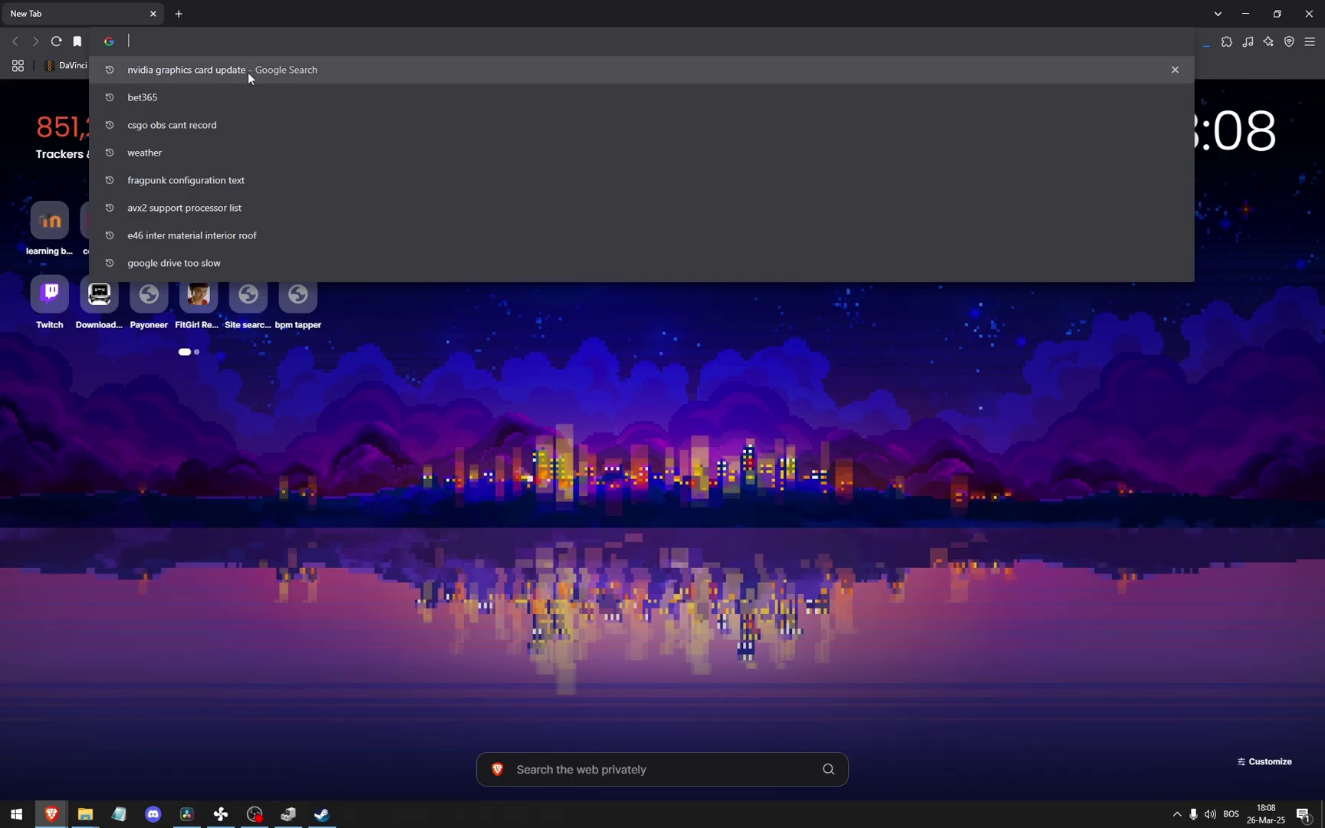
click(285, 69)
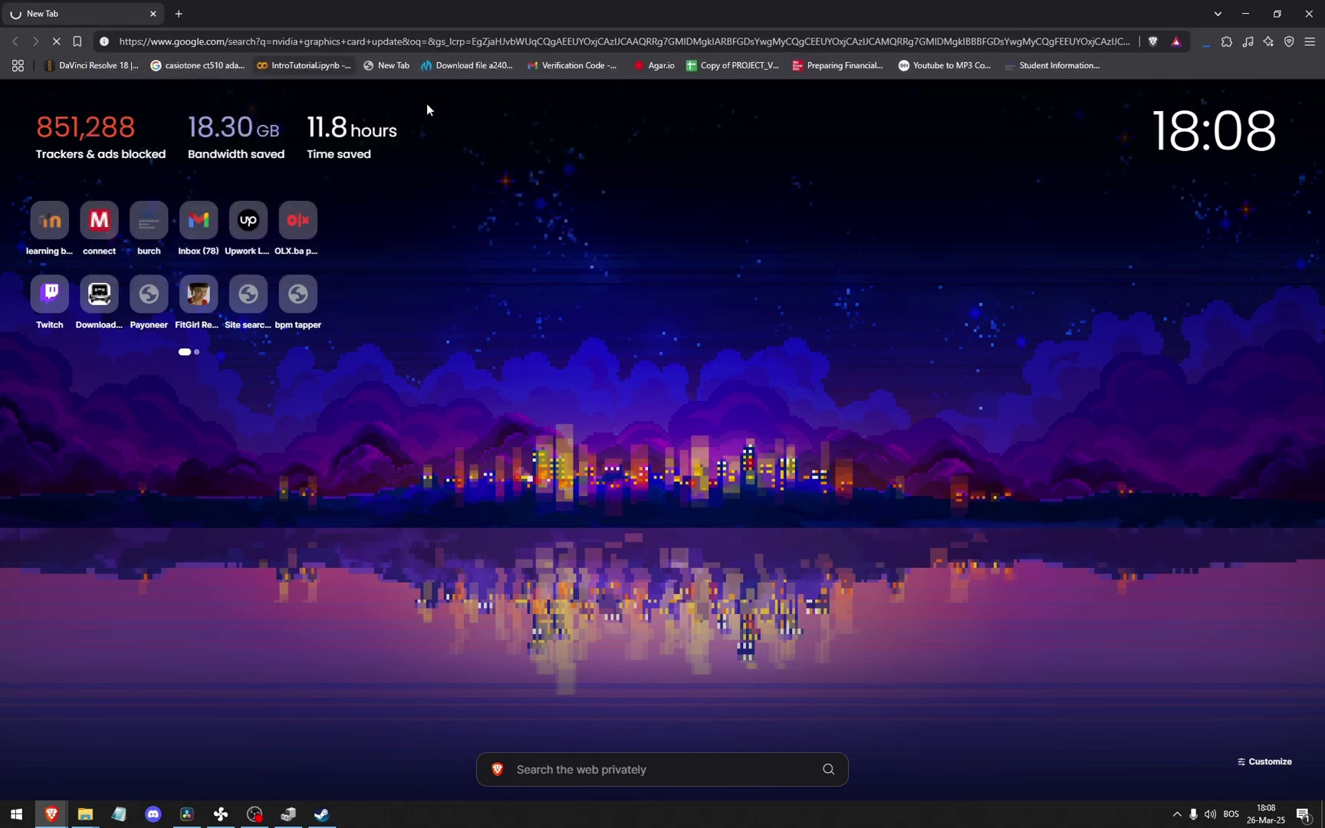
click(244, 308)
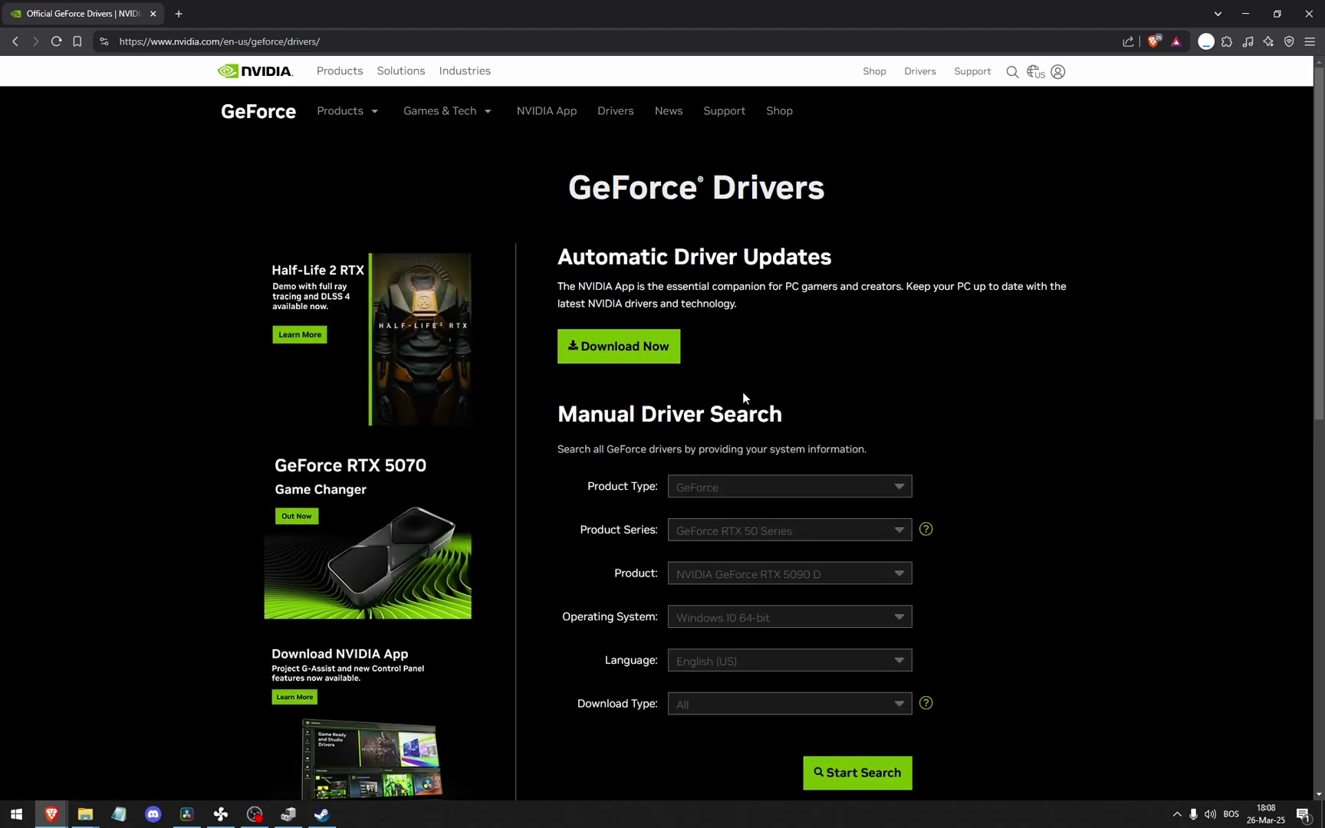
scroll(742, 393, down, 1)
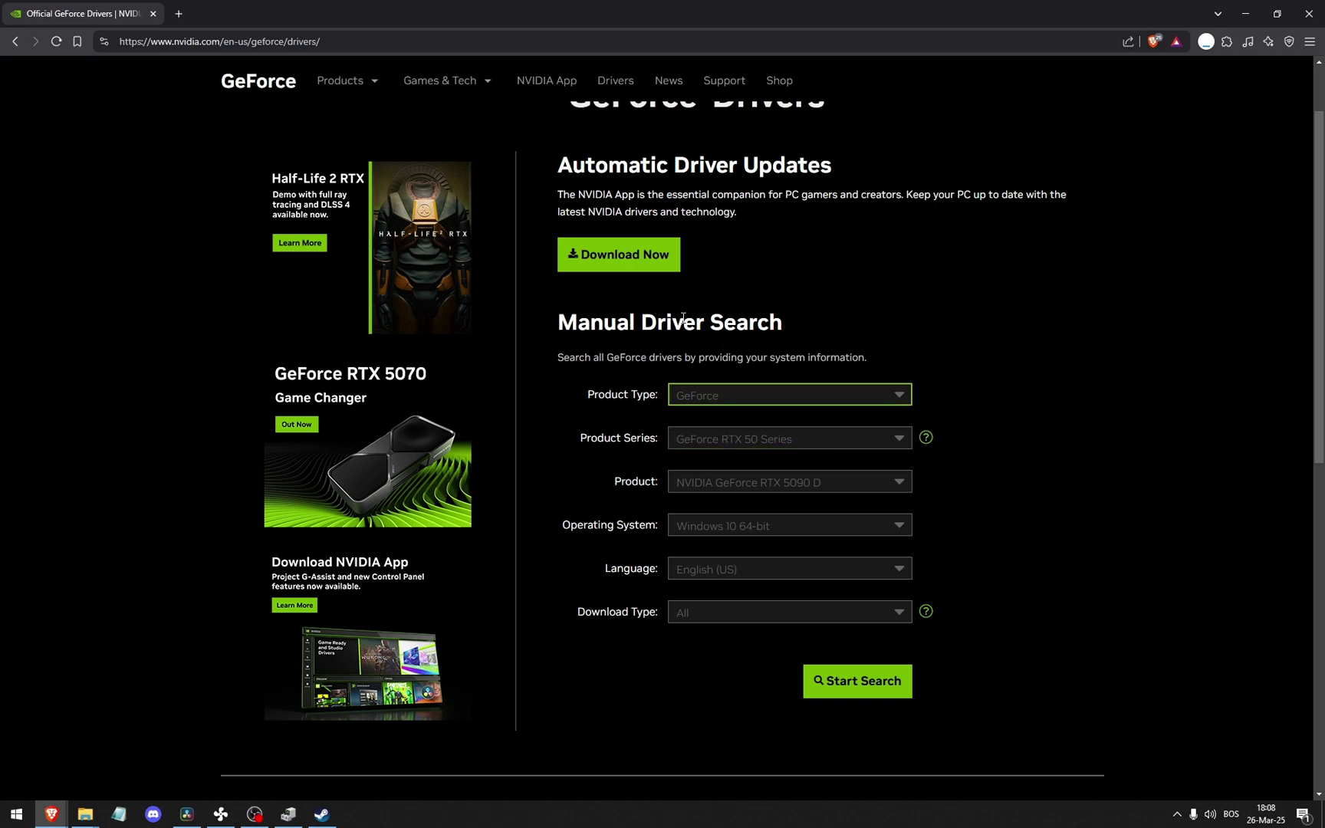
key(alt+Tab)
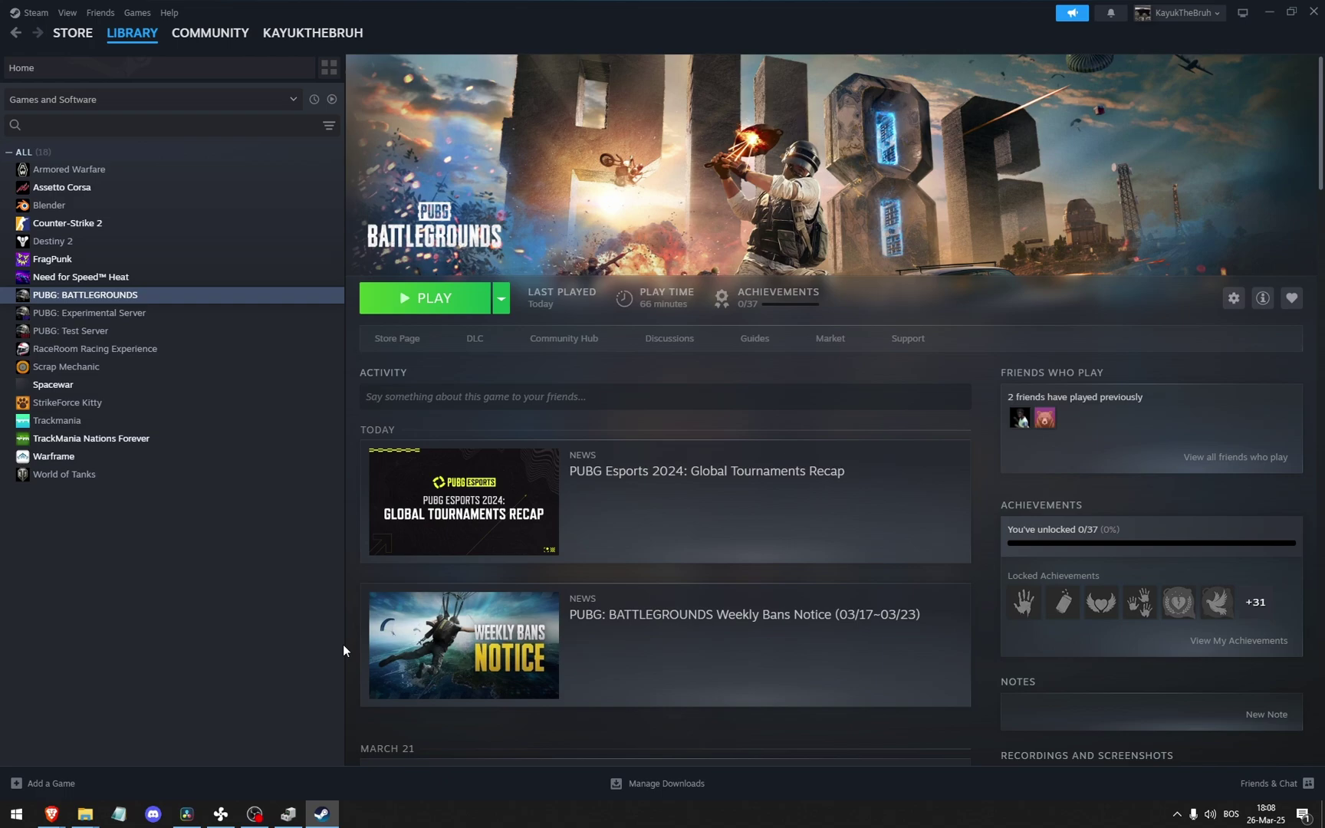